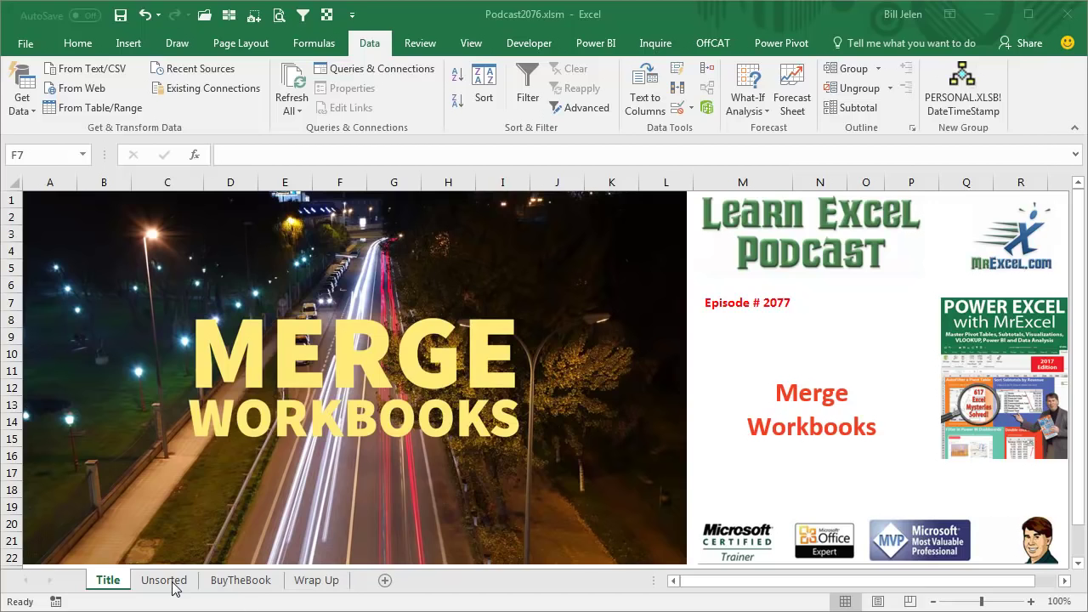
Select the MonthFiles folder path in Explorer and switch to Excel's empty Unsorted sheet
key("alt+Tab")
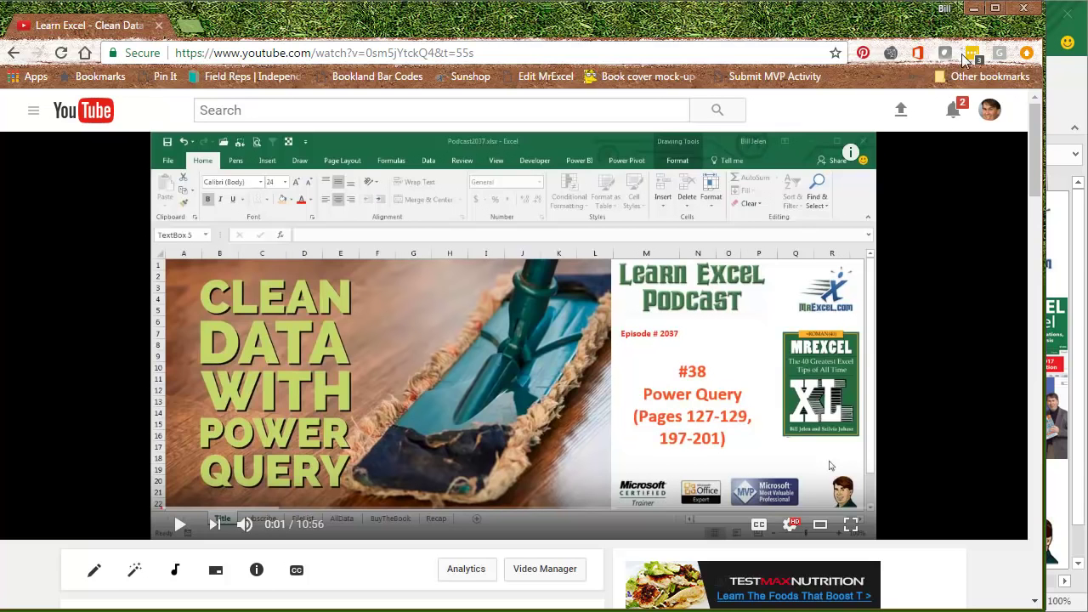
left_click(972, 9)
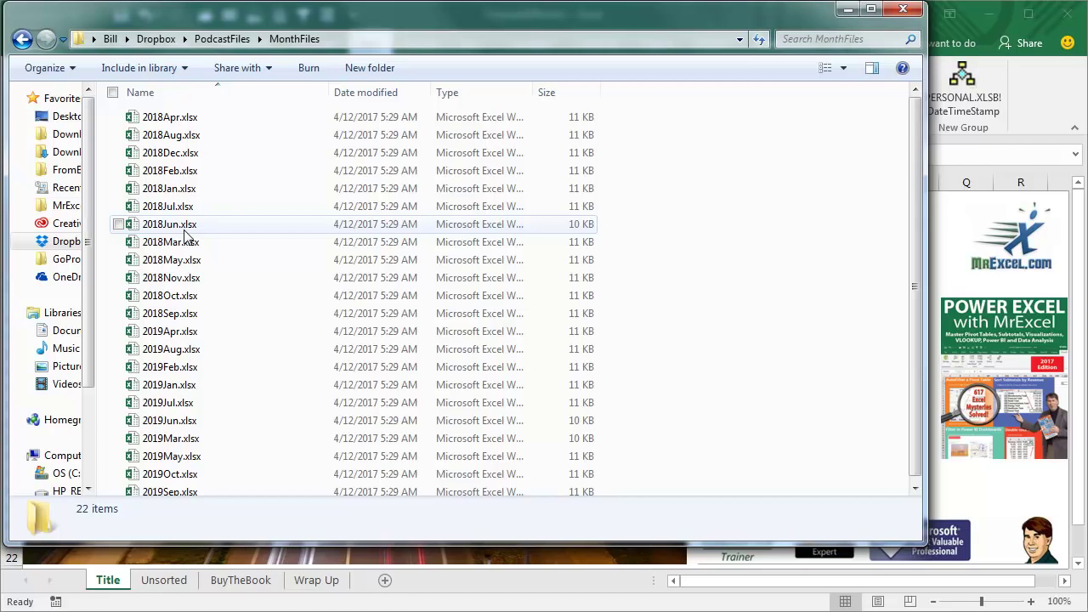
left_click(369, 39)
key("ctrl+c")
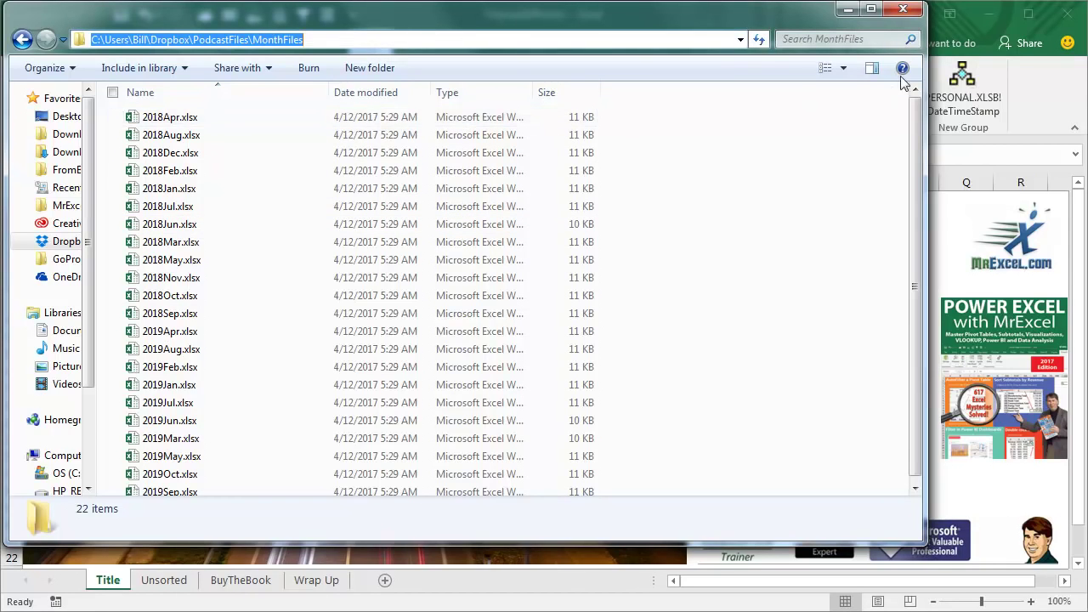
left_click(166, 581)
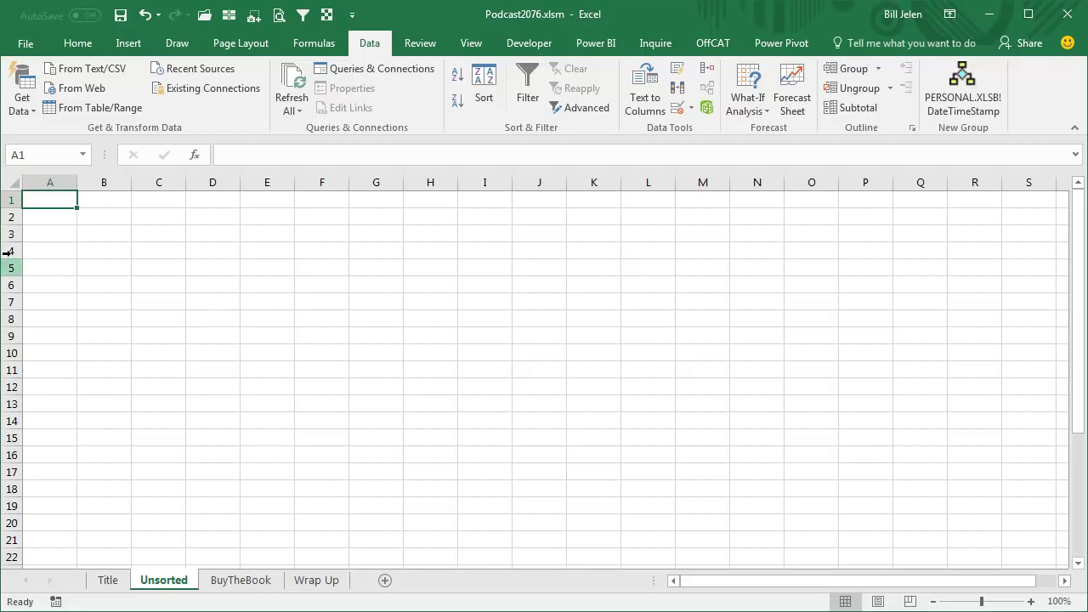
Create a From Folder query using the pasted MonthFiles path
left_click(24, 102)
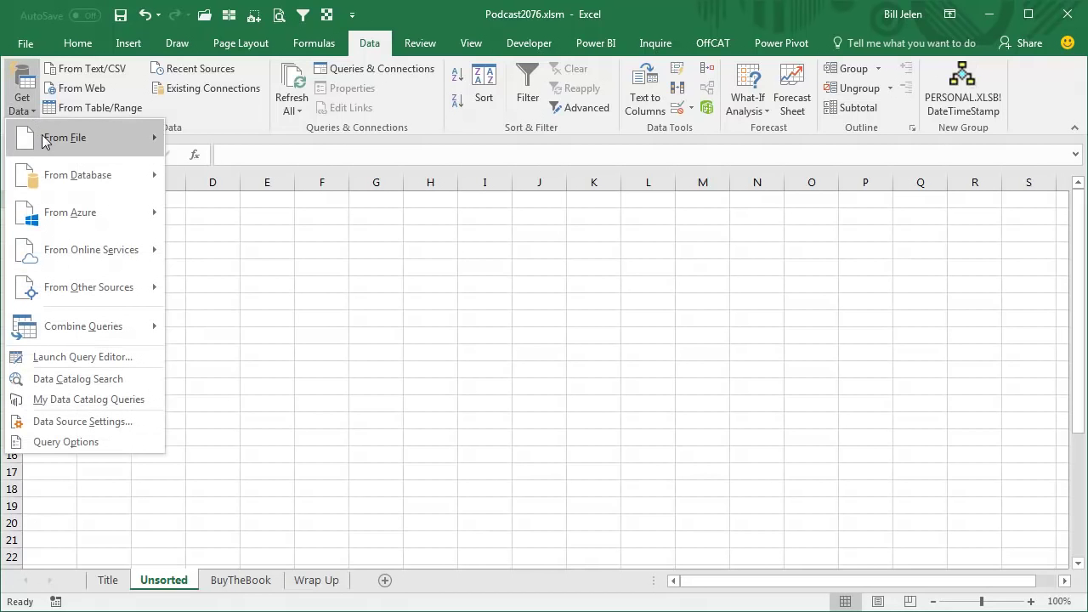
mouse_move(47, 141)
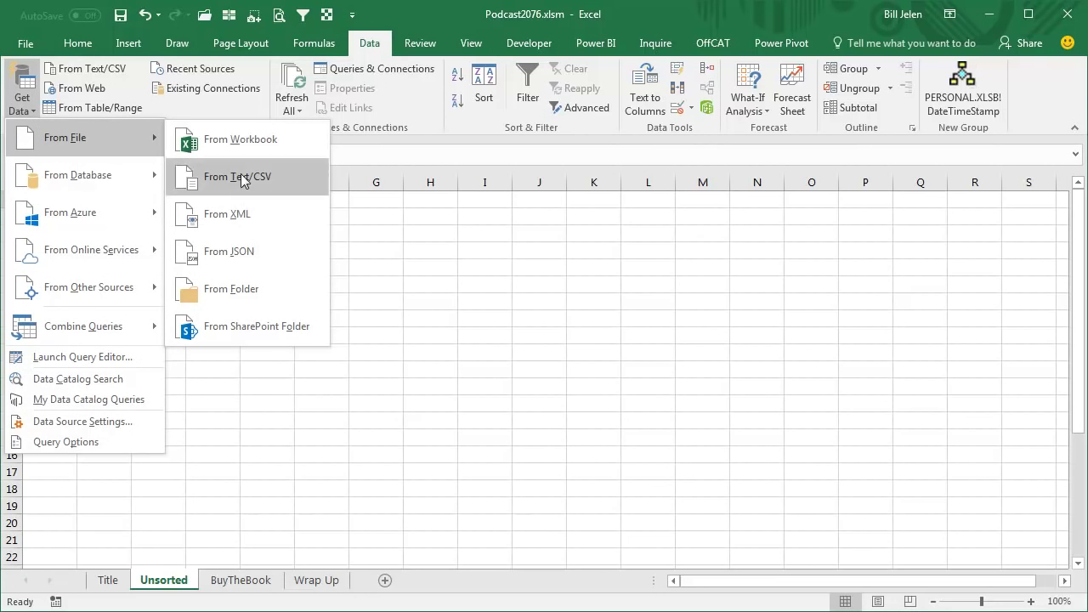
left_click(231, 289)
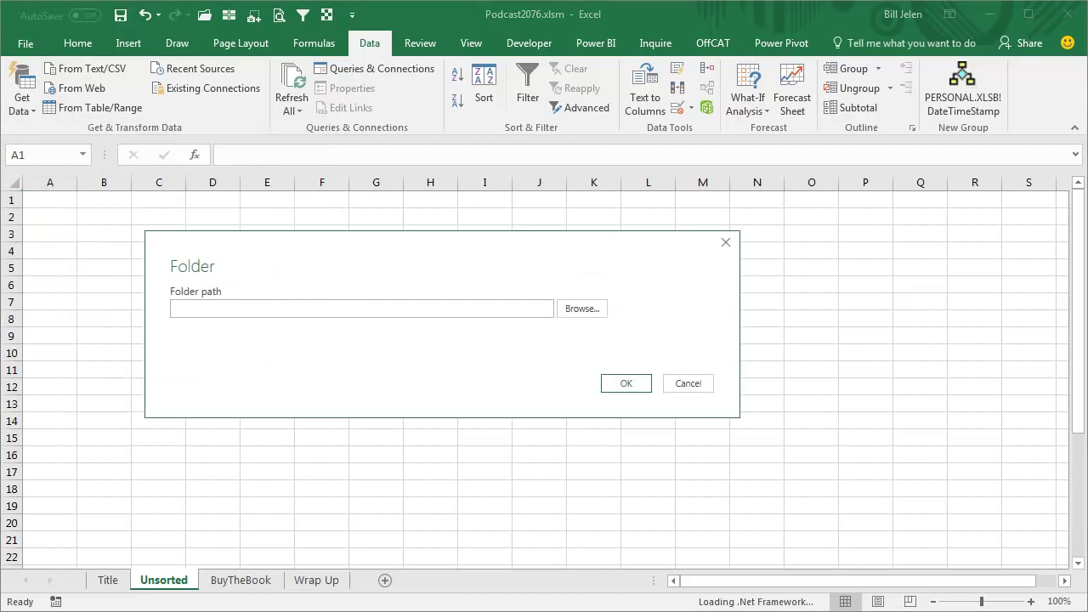
left_click(512, 313)
key("ctrl+v")
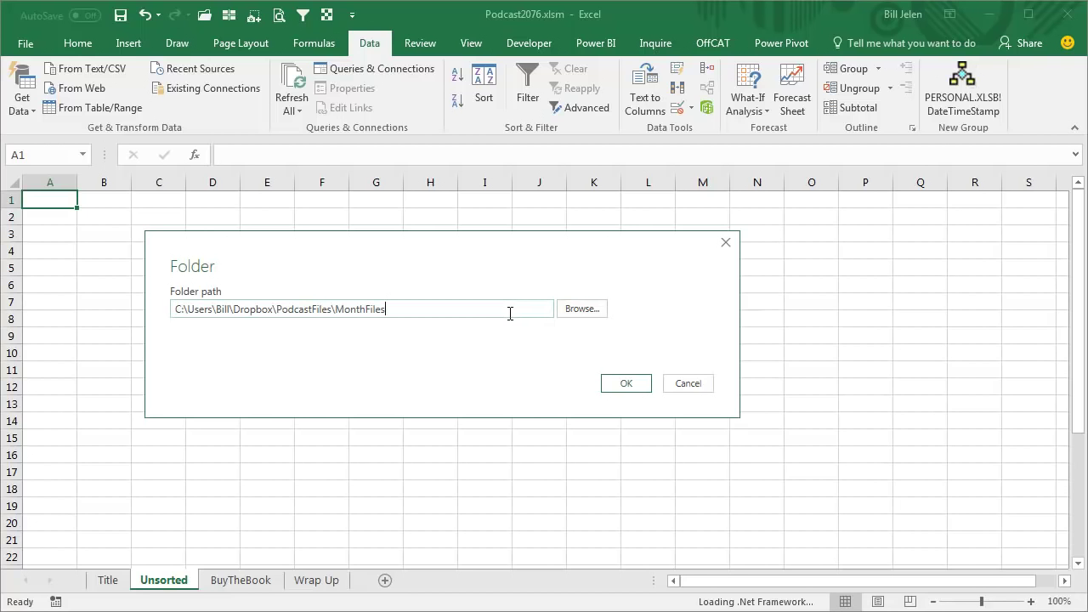
left_click(620, 383)
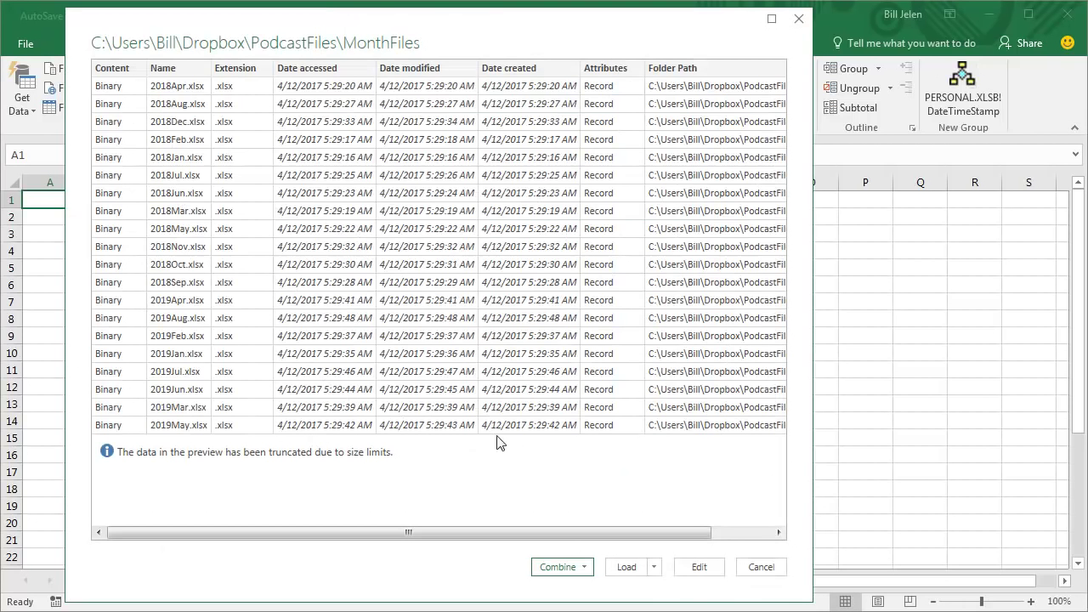
Choose Combine & Edit with 2018Jan.xlsx as the example file and Sheet1 as its data
left_click(584, 566)
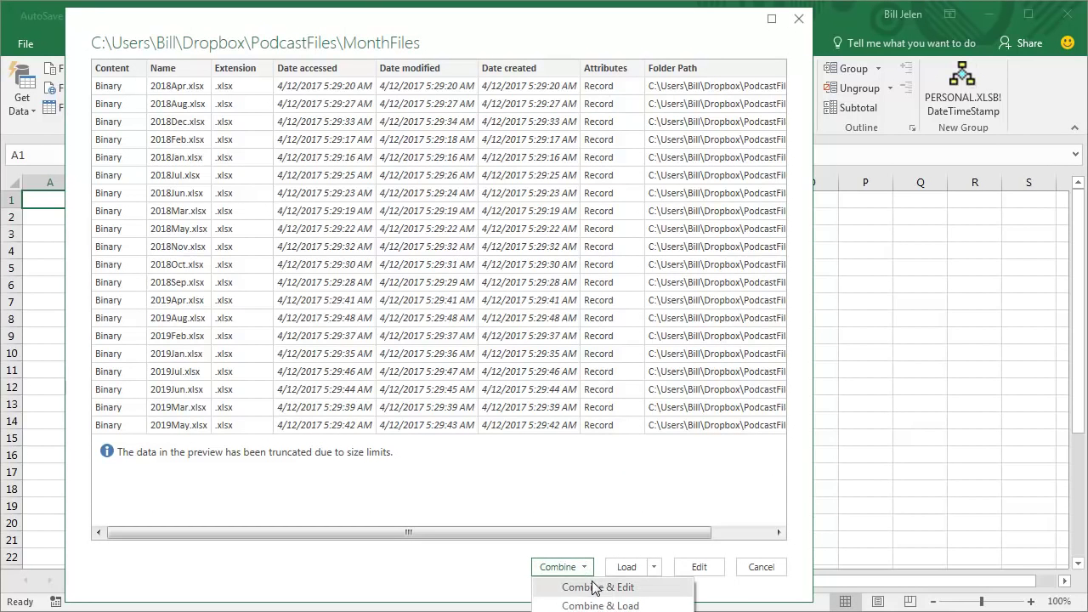
left_click(596, 587)
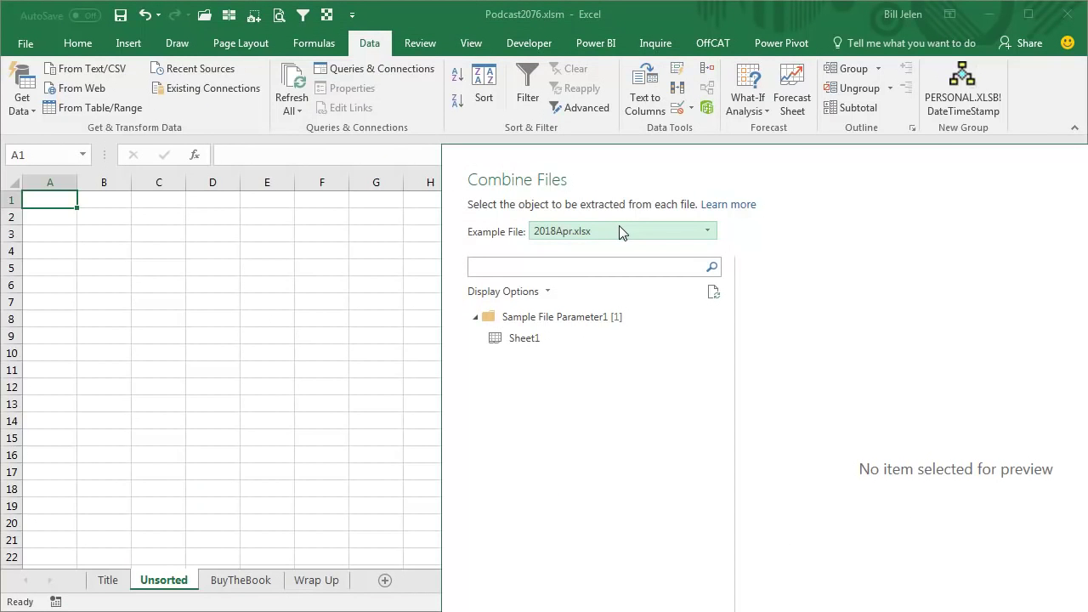
left_click(709, 234)
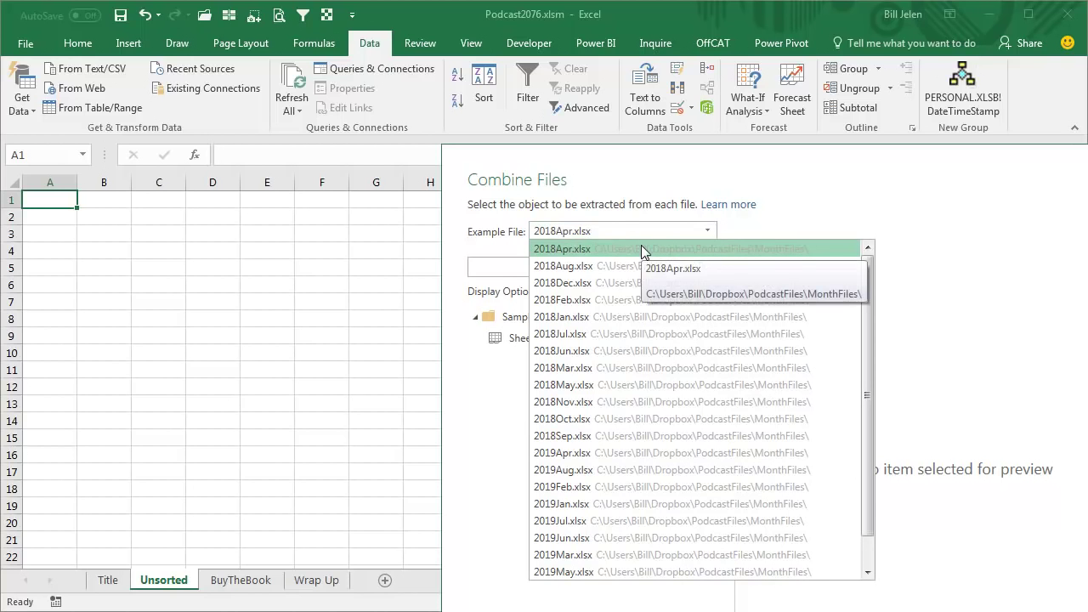
left_click(585, 317)
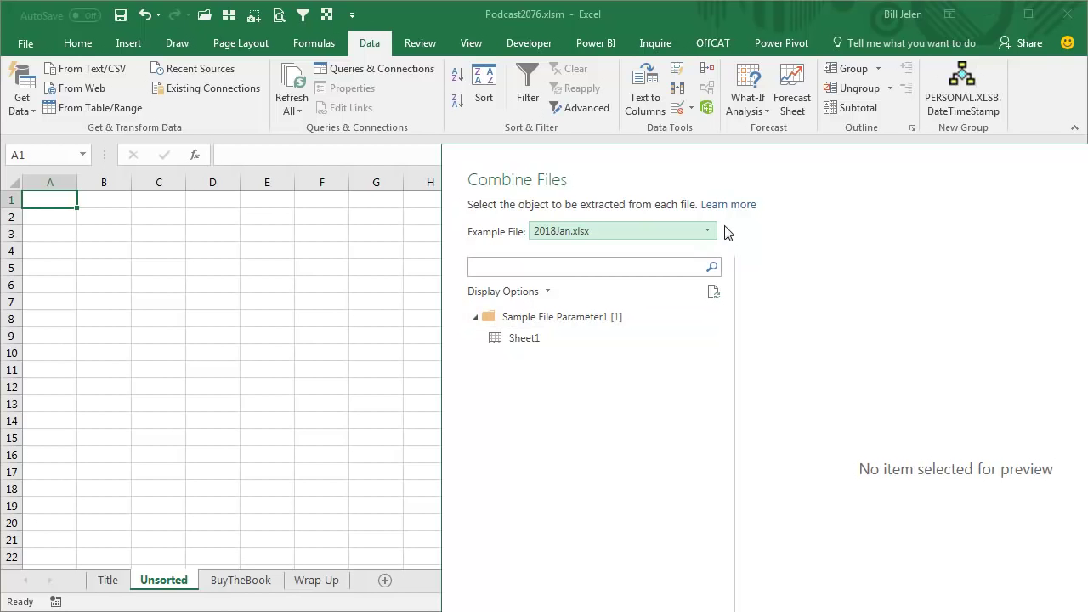
left_click(532, 342)
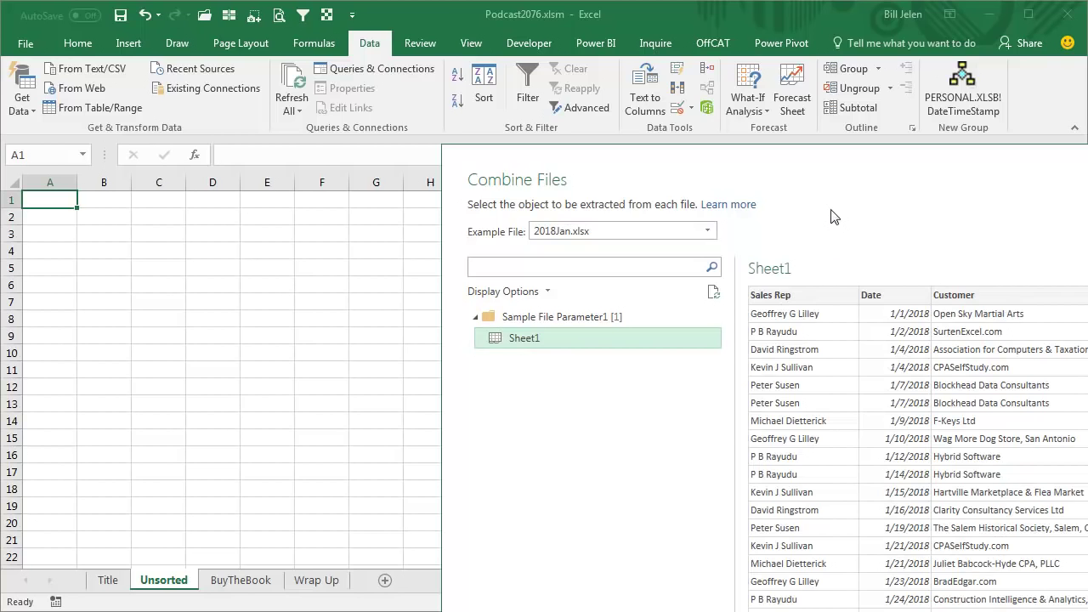
left_click_drag(829, 166, 558, 36)
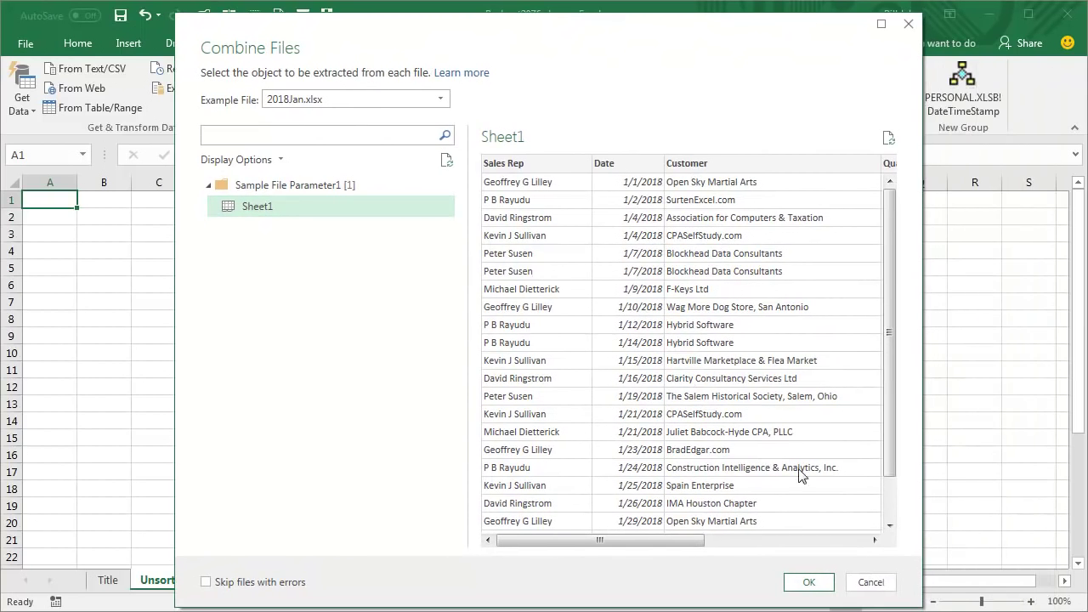
Open the combined query and delete the Source.Name, Profit and Cost columns
left_click(811, 588)
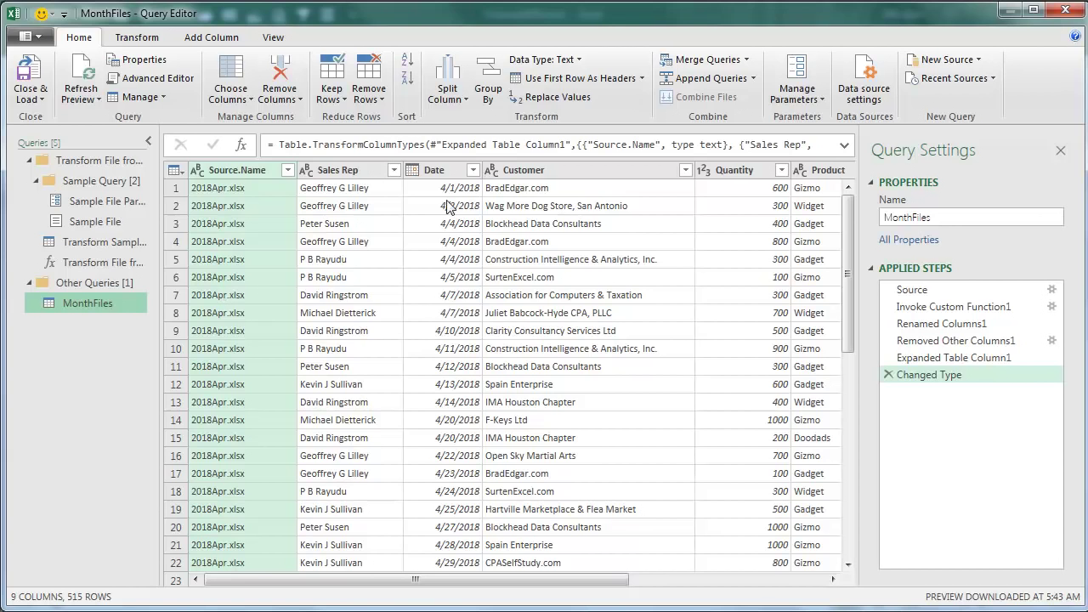
right_click(230, 168)
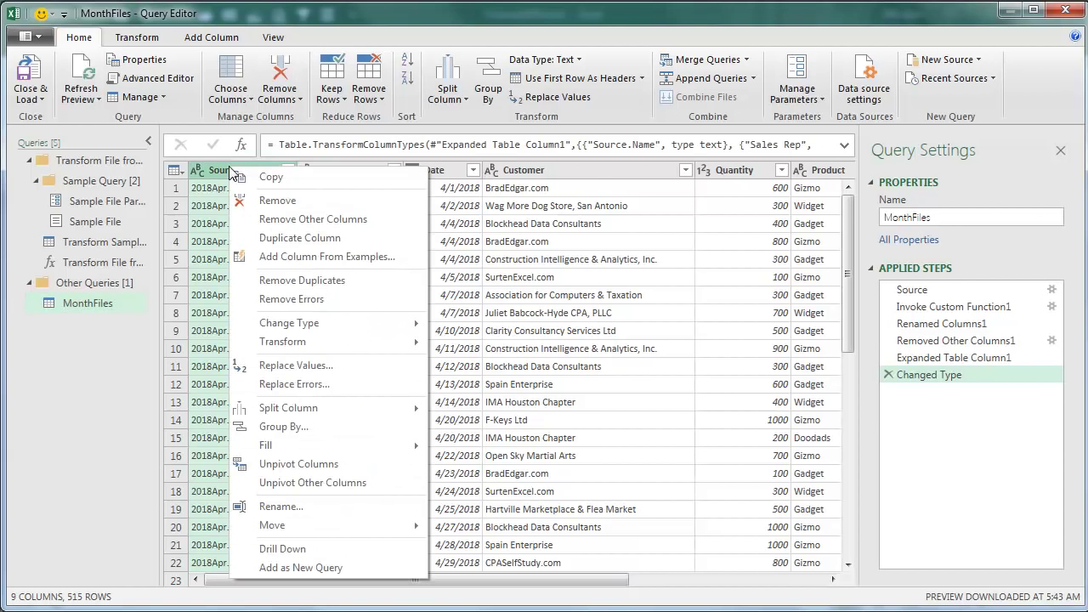
left_click(266, 201)
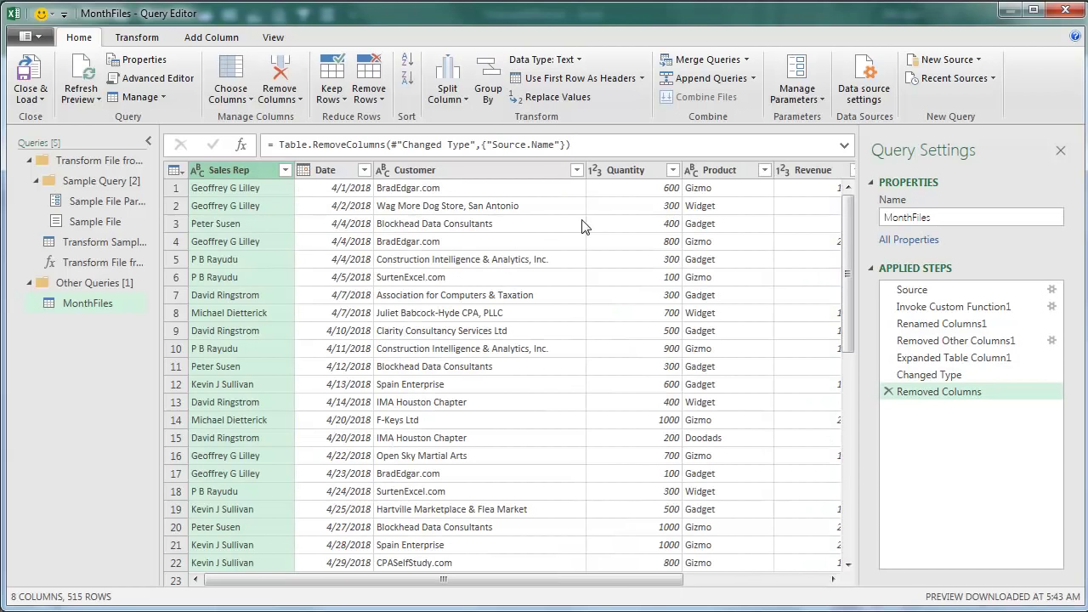
left_click_drag(588, 581, 746, 595)
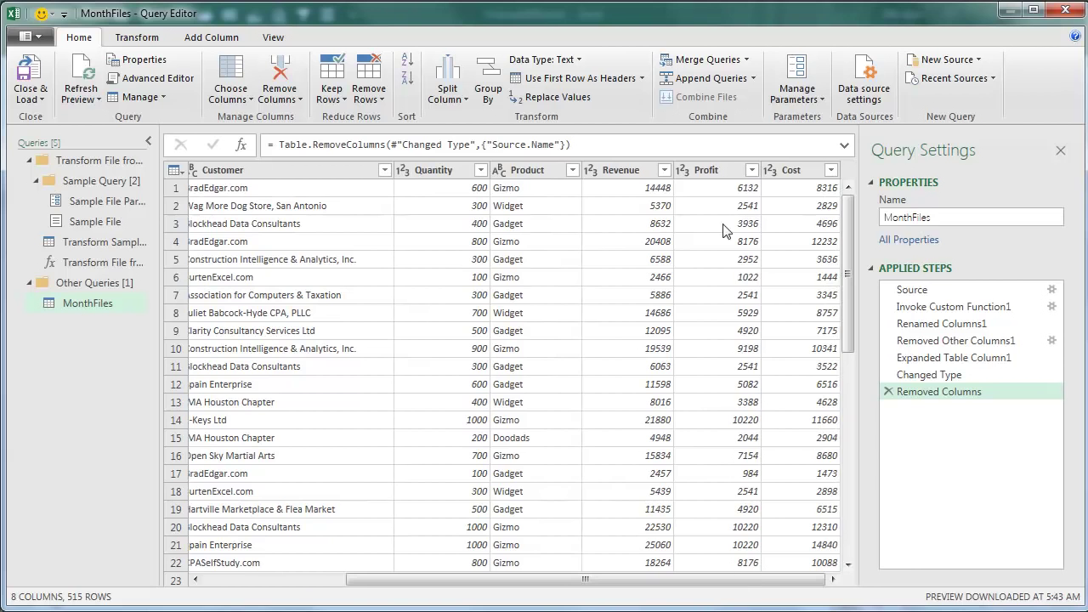
right_click(710, 169)
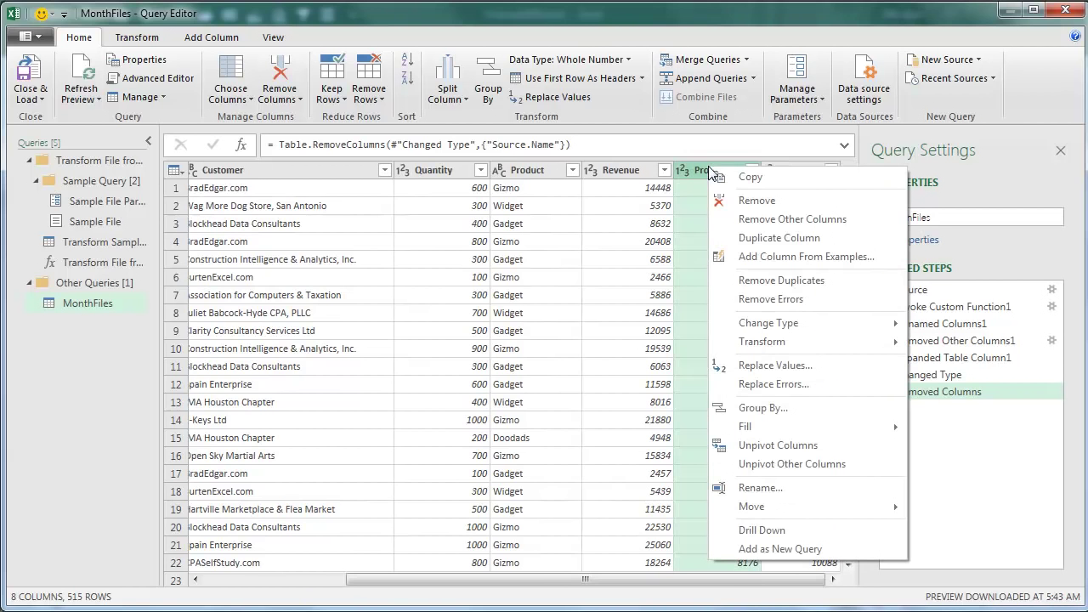
left_click(748, 200)
right_click(789, 172)
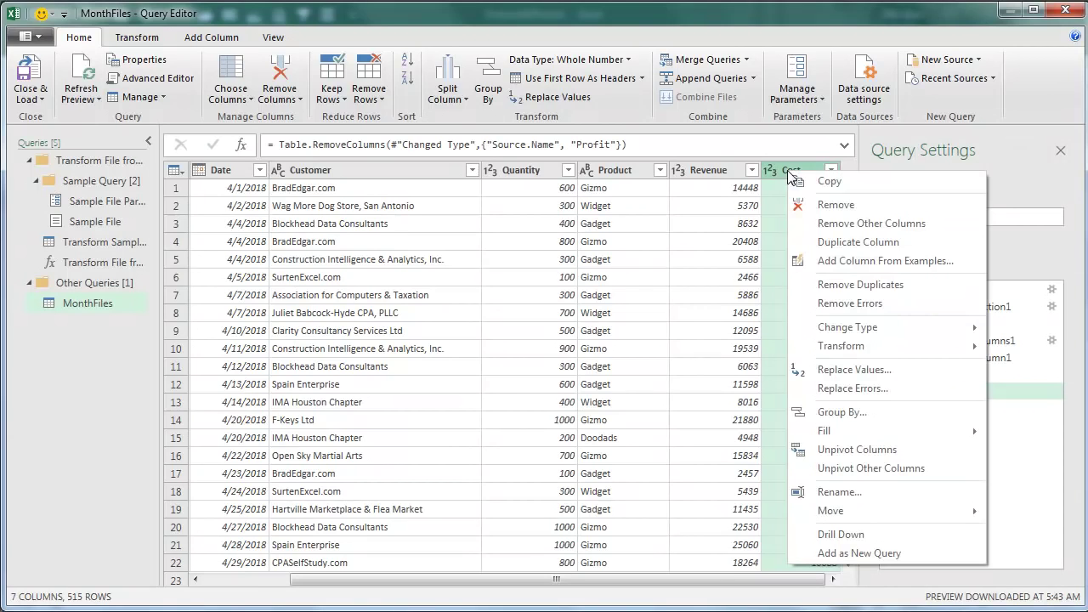
left_click(820, 205)
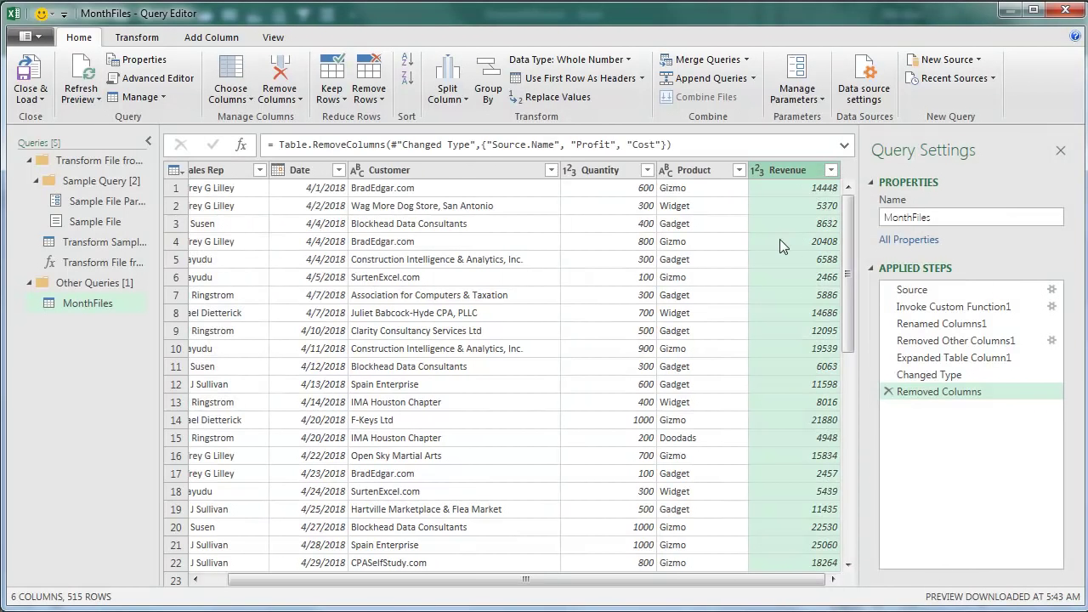
Rename the Quantity column to Qty and move Date to follow Customer
right_click(603, 174)
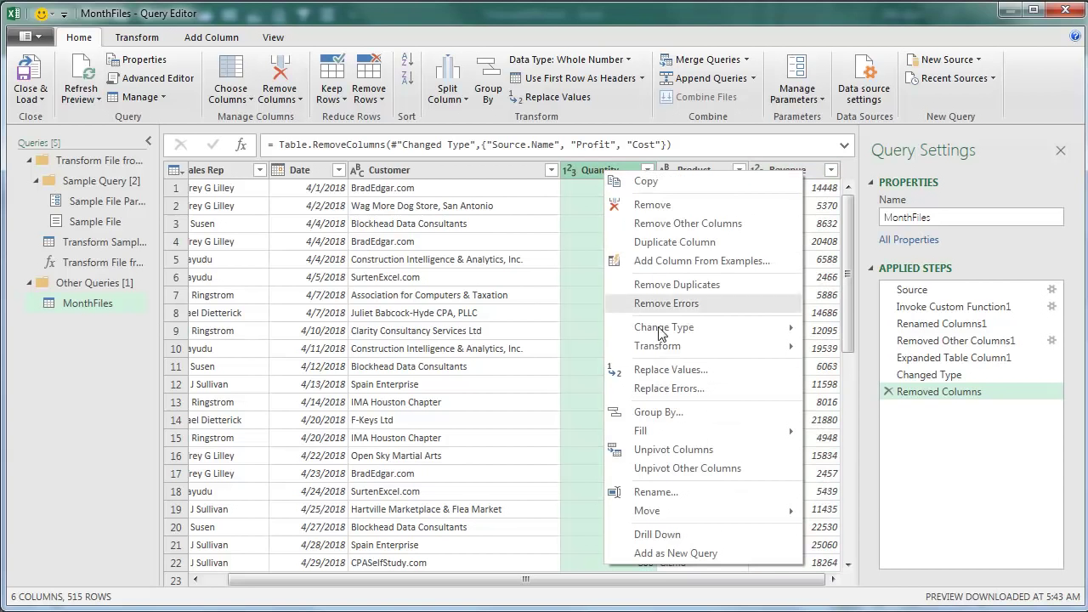
left_click(659, 492)
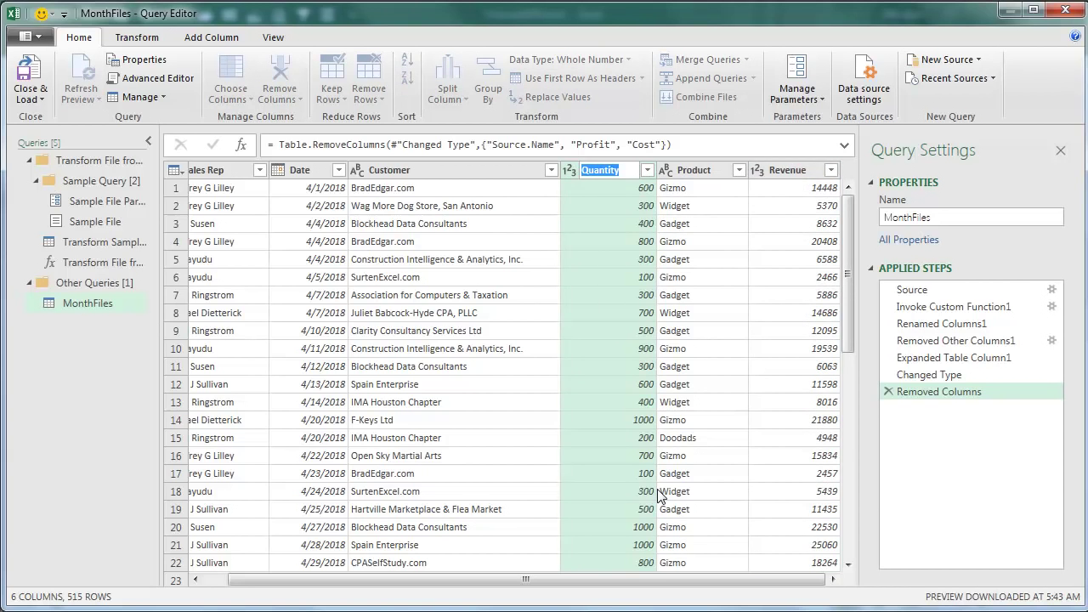
type("O")
key("Return")
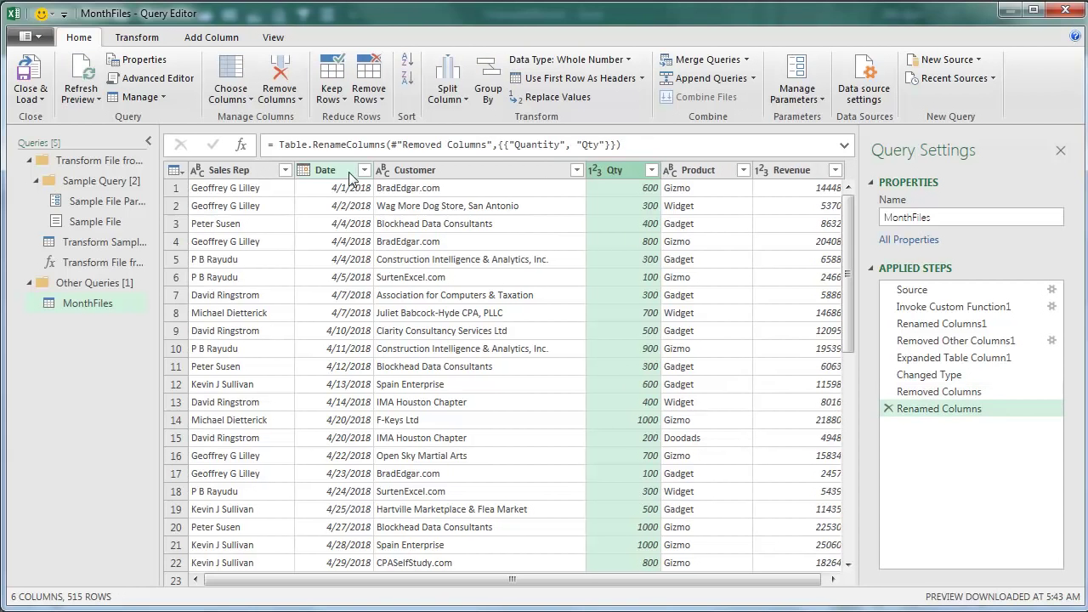
left_click_drag(337, 176, 607, 182)
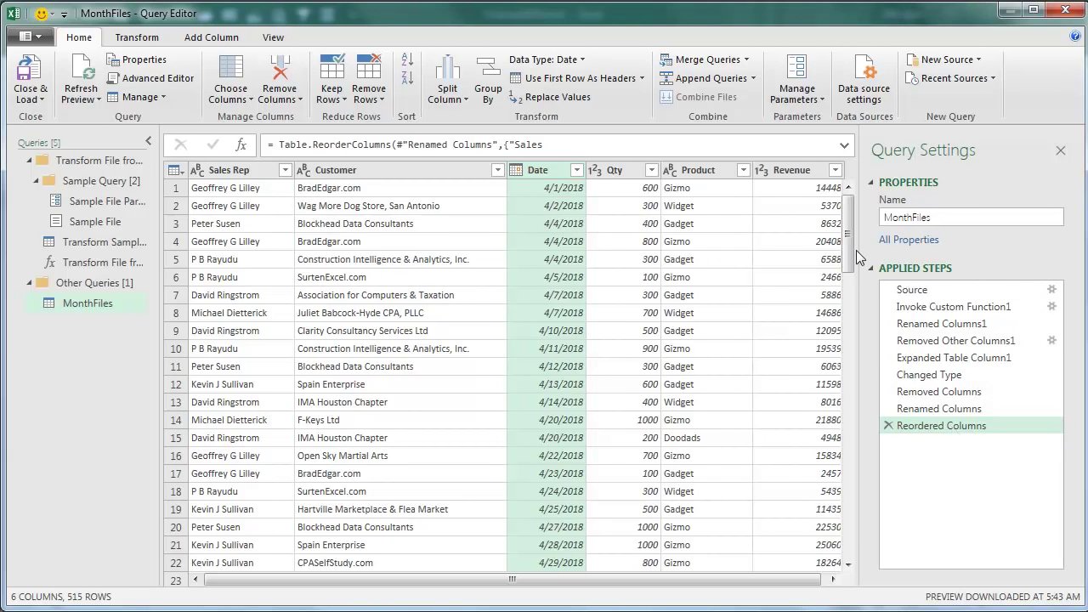
left_click(138, 38)
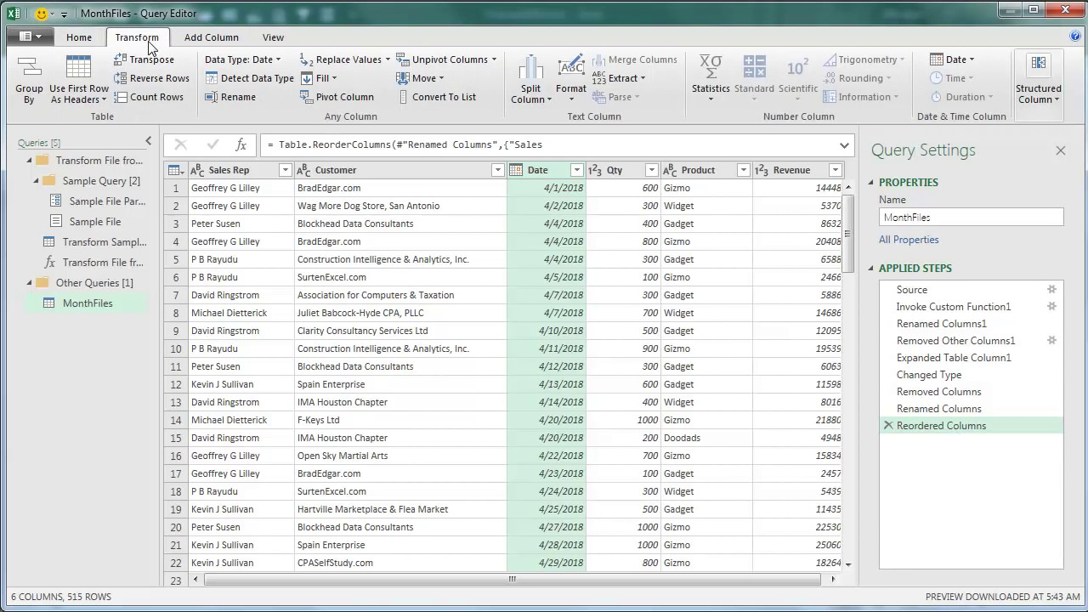
left_click(78, 39)
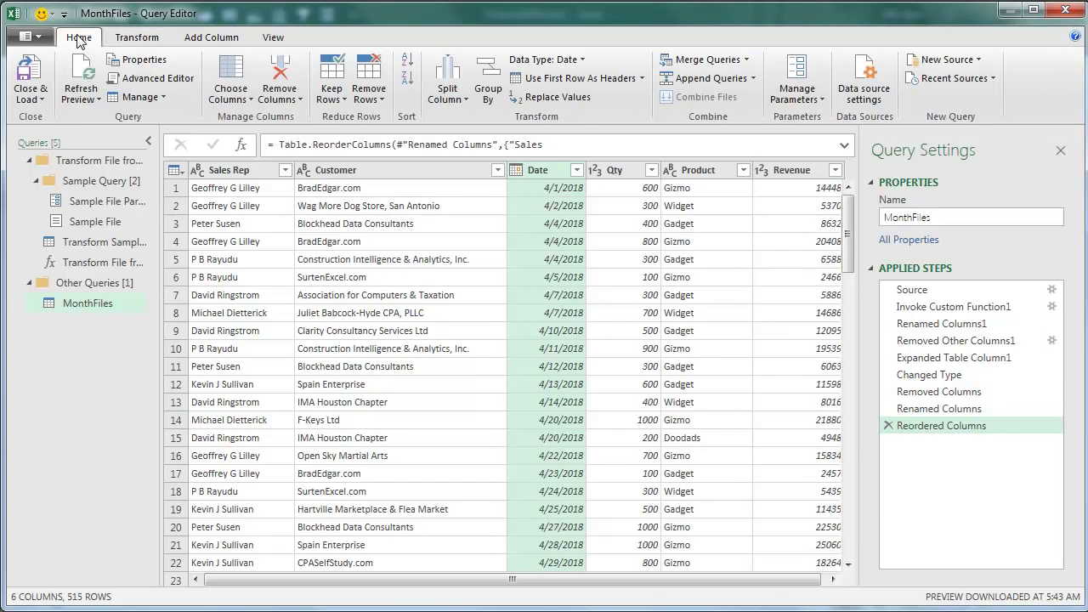
Load the query to the sheet, sort by Date oldest first, and check the last row
left_click(30, 75)
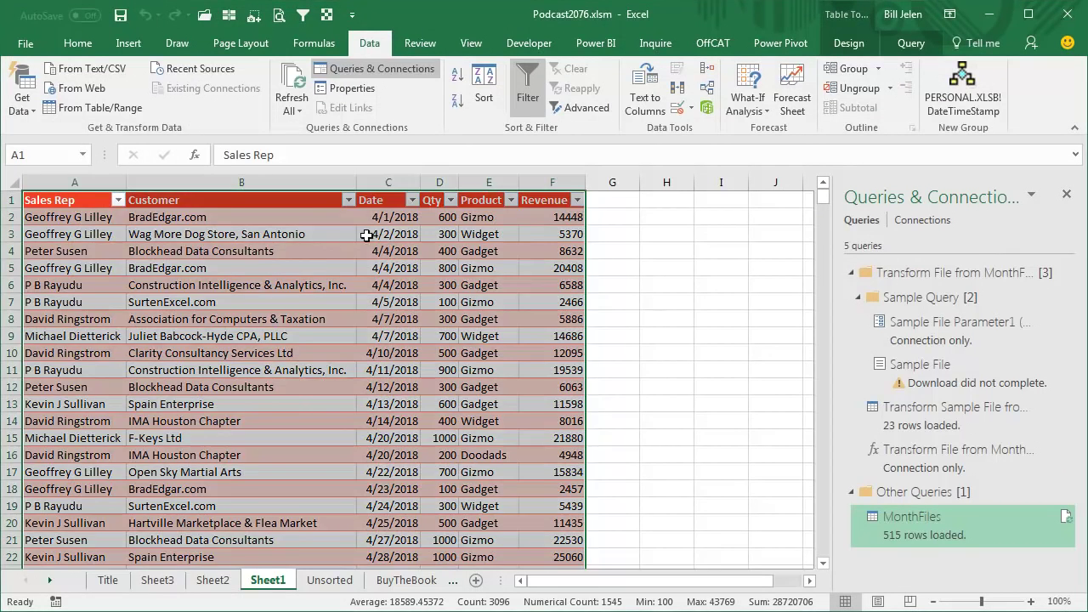
left_click(387, 218)
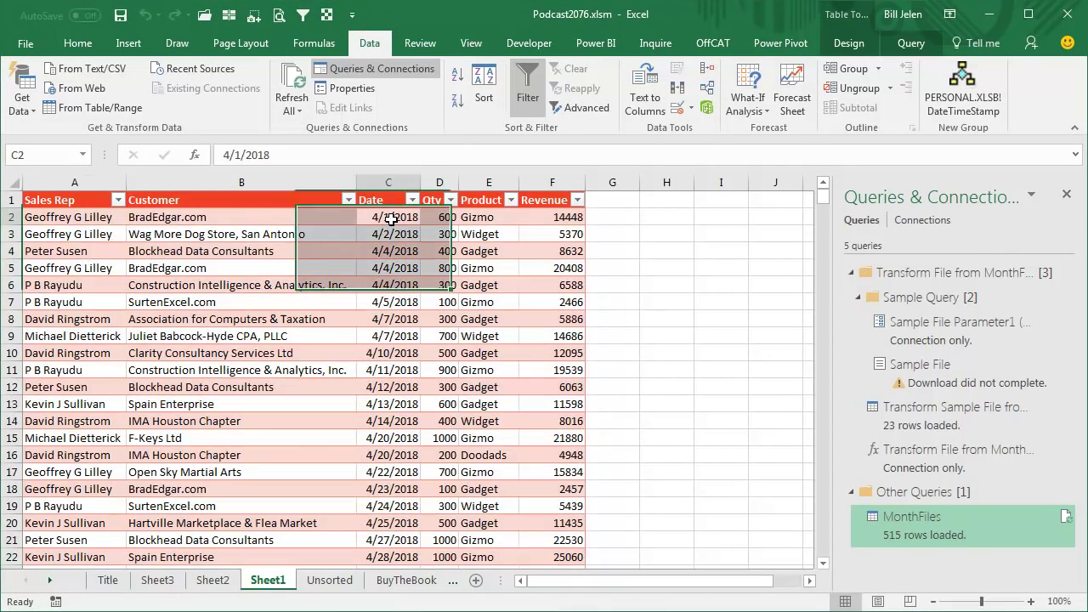
left_click(457, 77)
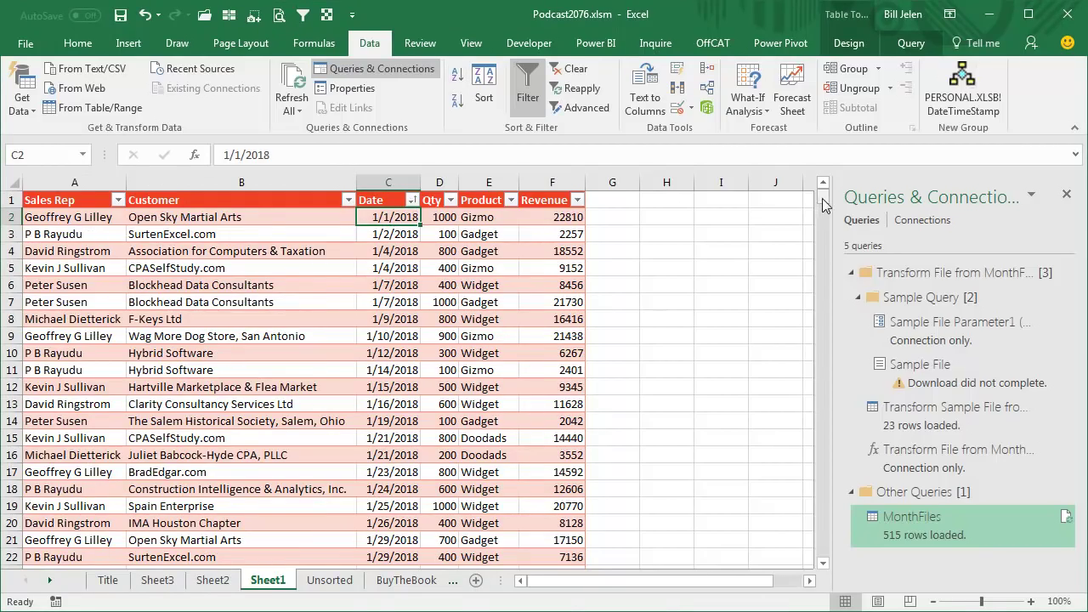
left_click_drag(821, 198, 822, 543)
scroll(480, 395, "down", 7)
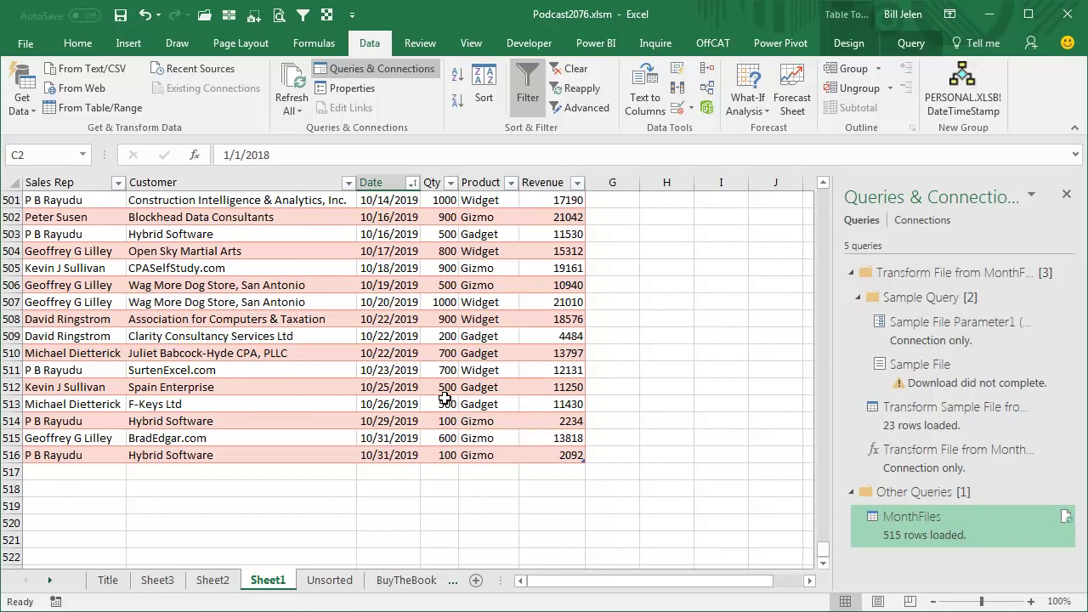
key("alt+Tab")
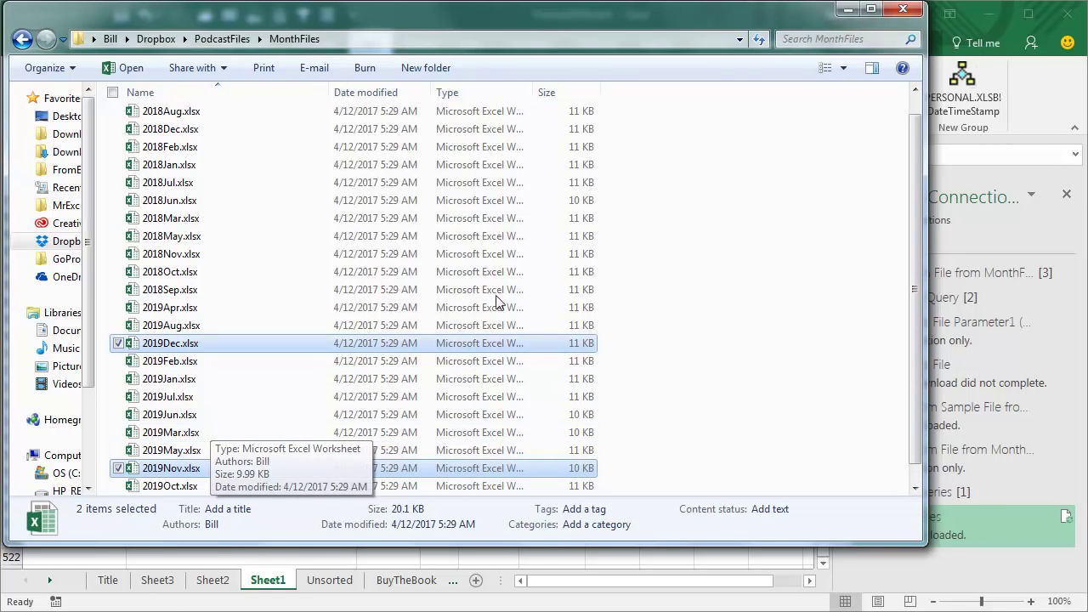
Minimize the MonthFiles folder window to return to Excel
left_click(846, 10)
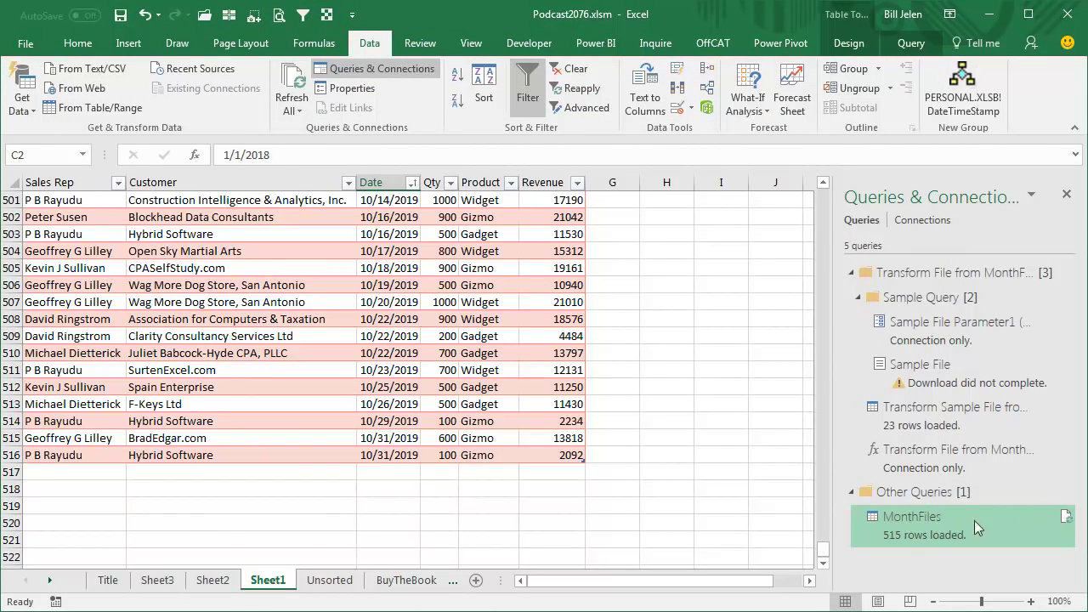
Refresh the MonthFiles query and jump to the new last row dated 12/29/2019
mouse_move(925, 525)
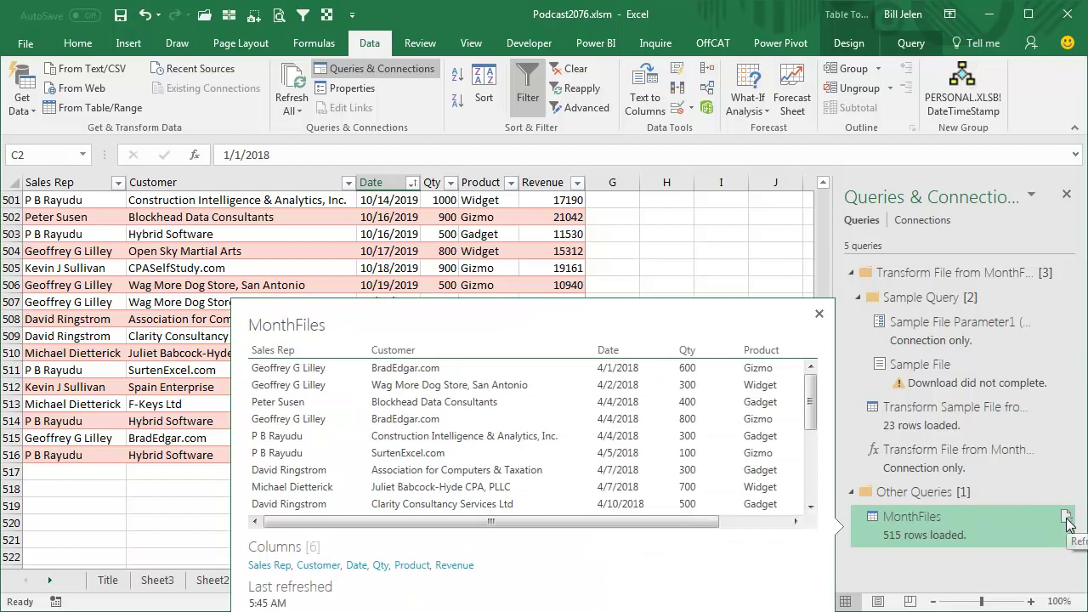
left_click(1066, 517)
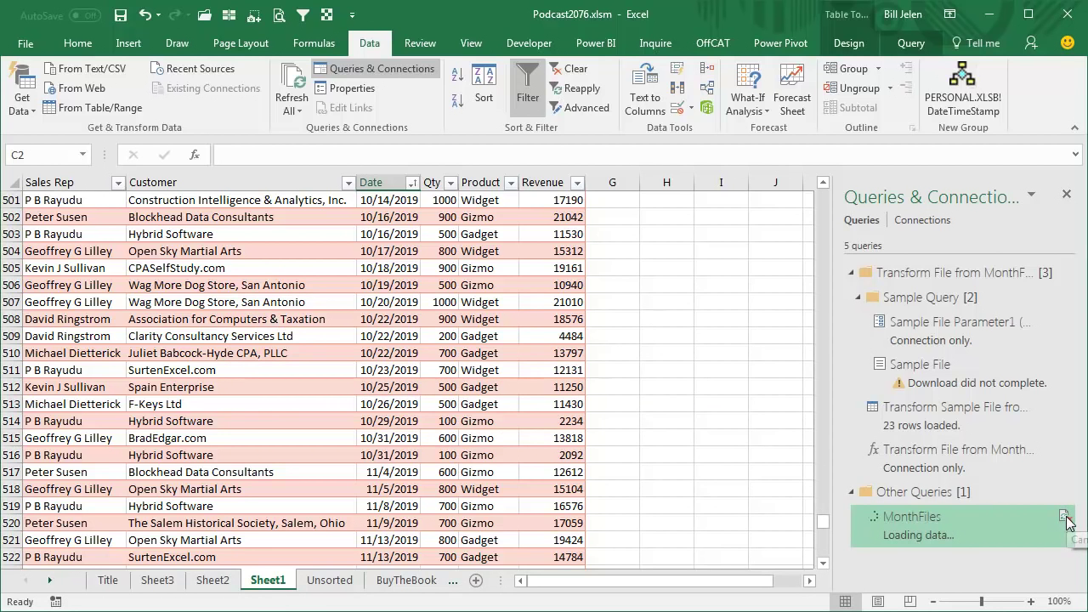
left_click(387, 473)
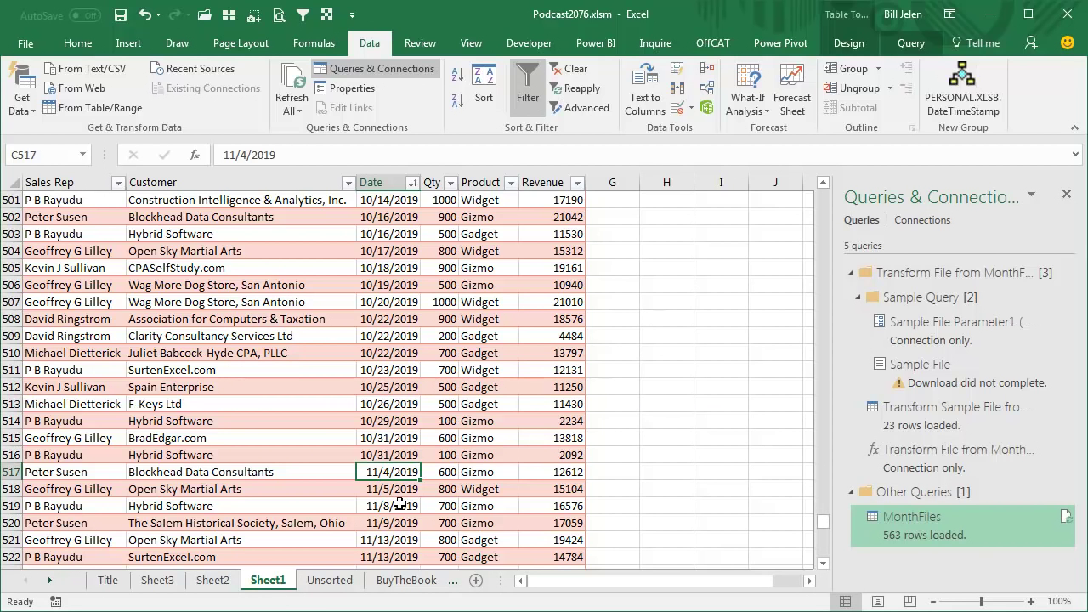
key("Down")
key("Down")
key("Down")
key("Down")
key("Down")
key("Down")
key("Down")
key("Down")
key("Down")
key("Down")
key("Down")
key("Down")
key("Down")
key("Down")
key("Down")
key("Down")
key("Down")
key("Down")
key("Down")
key("Down")
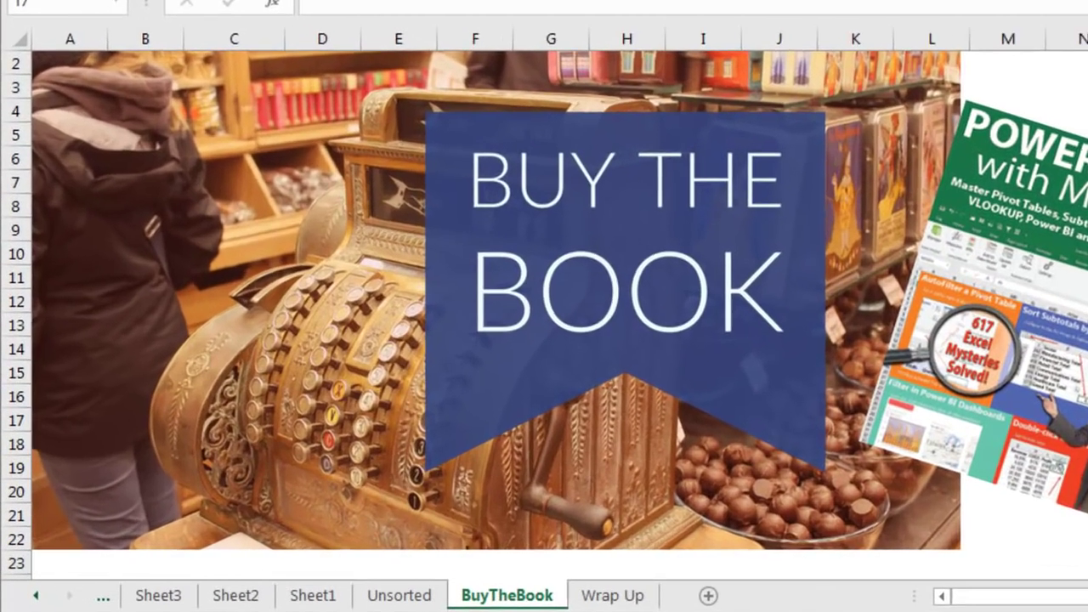
Open the Wrap Up sheet showing the episode's eight topics
left_click(438, 579)
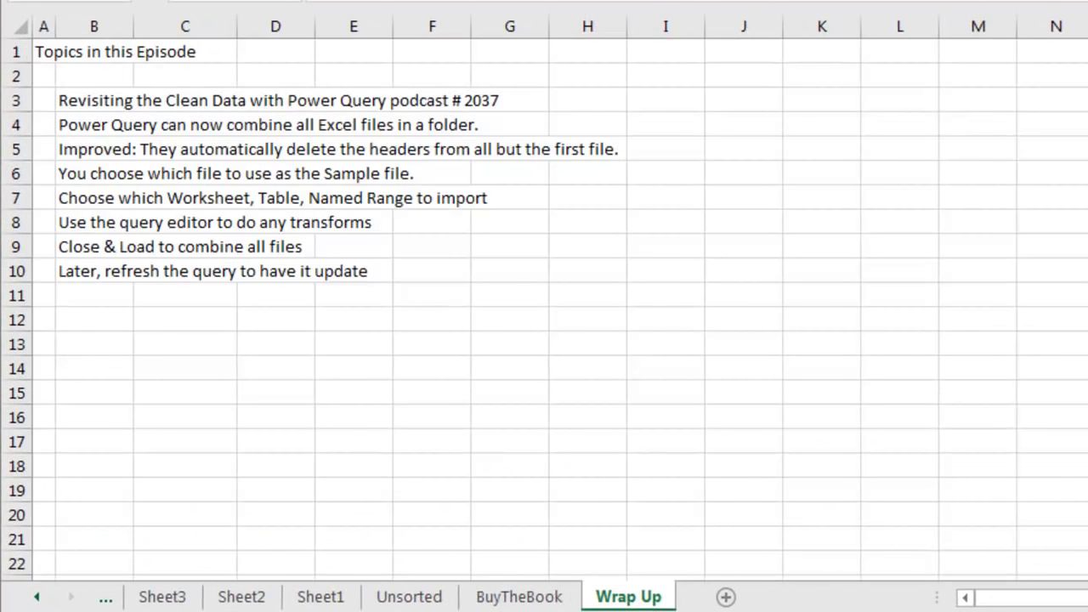